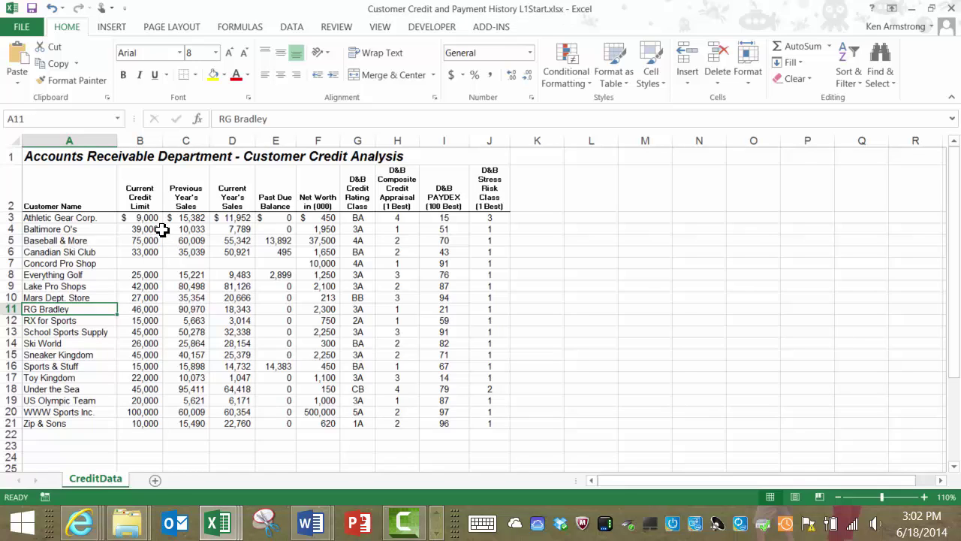
Step: Review the customer records in A3:J21 and the column headings from Customer Name through Net Worth in row 2
drag(83, 217, 484, 422)
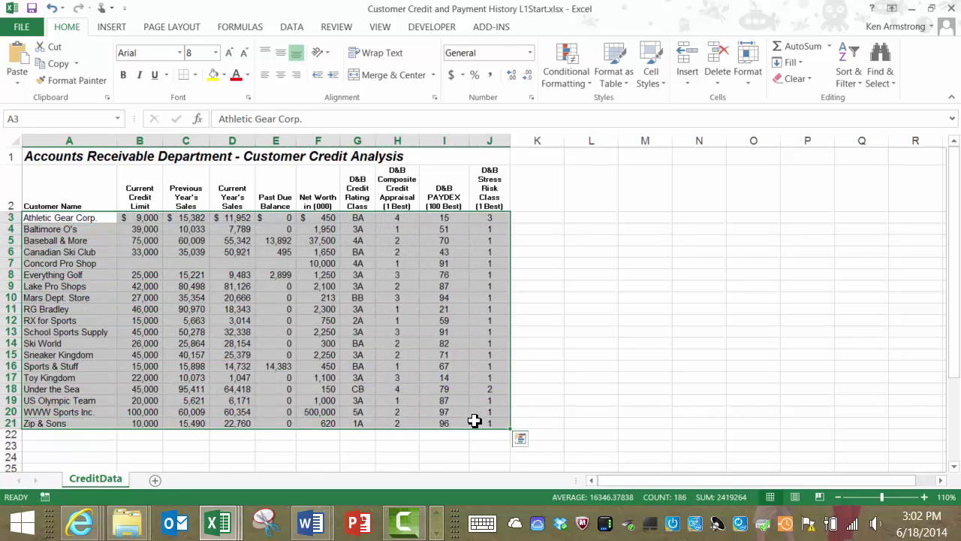
click(72, 217)
click(79, 197)
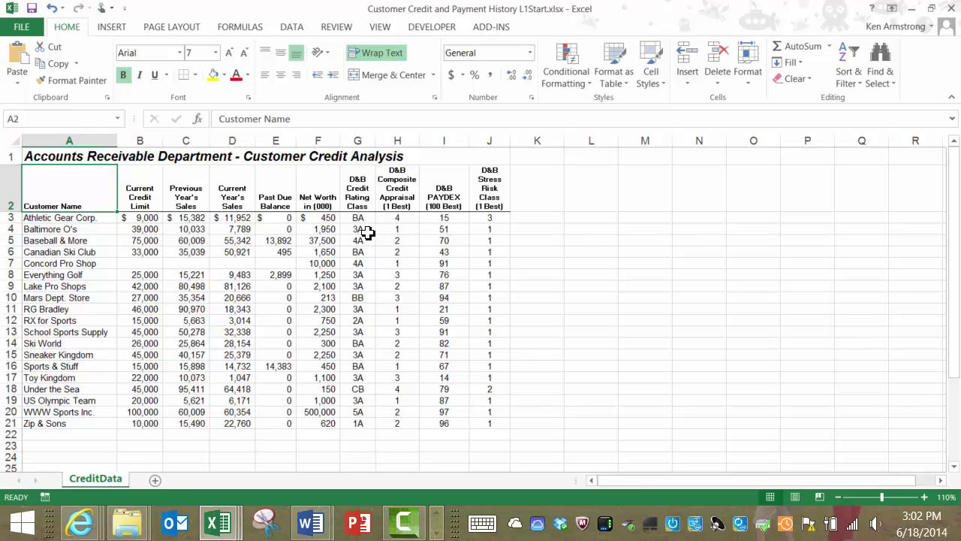
key(Right)
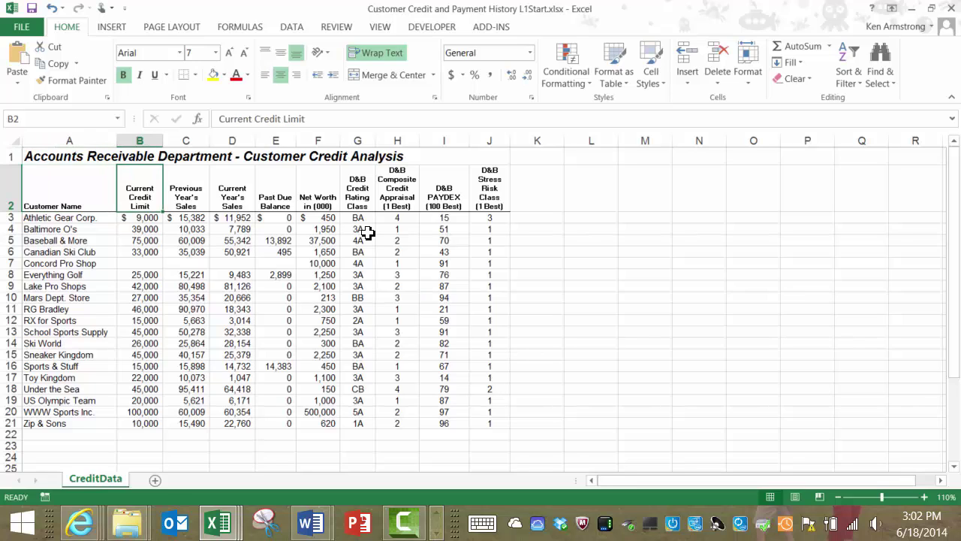
key(Right)
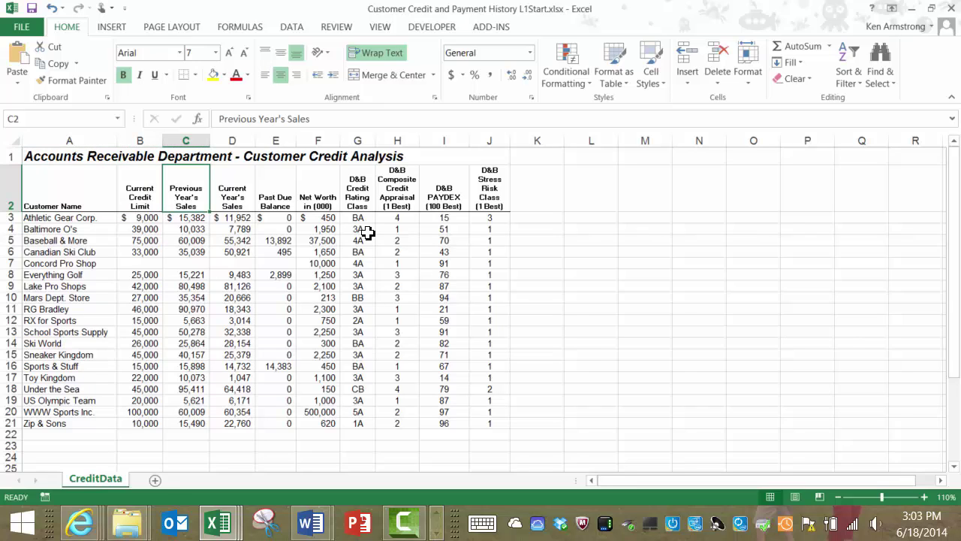
key(Right)
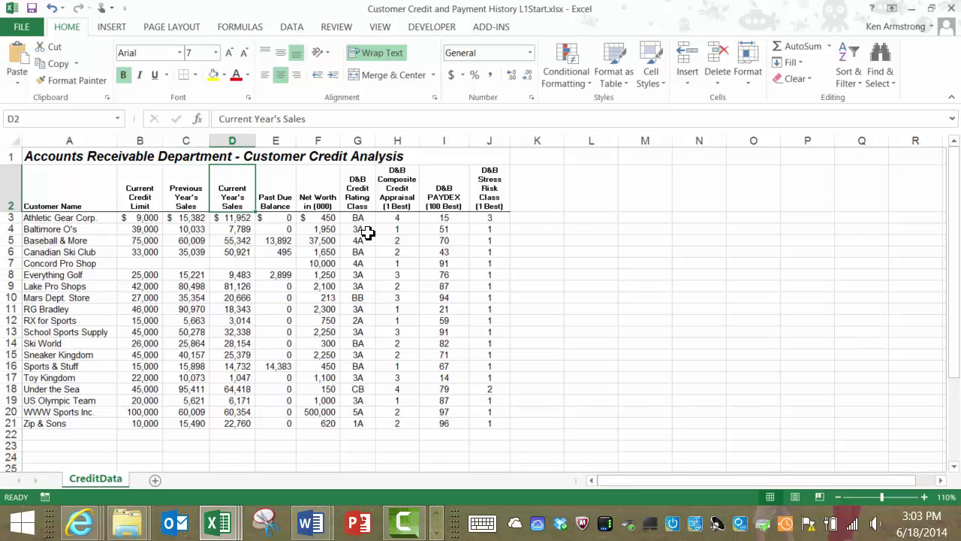
key(Right)
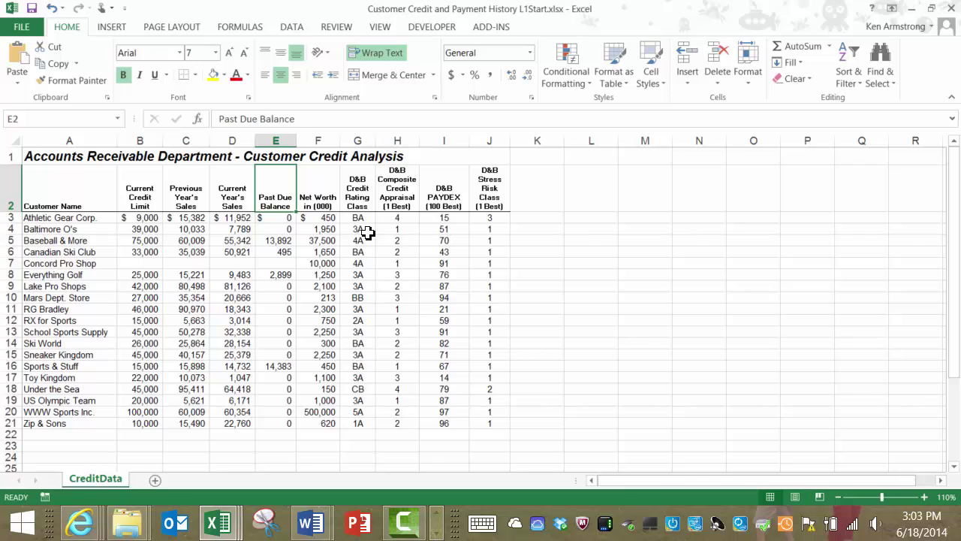
key(Right)
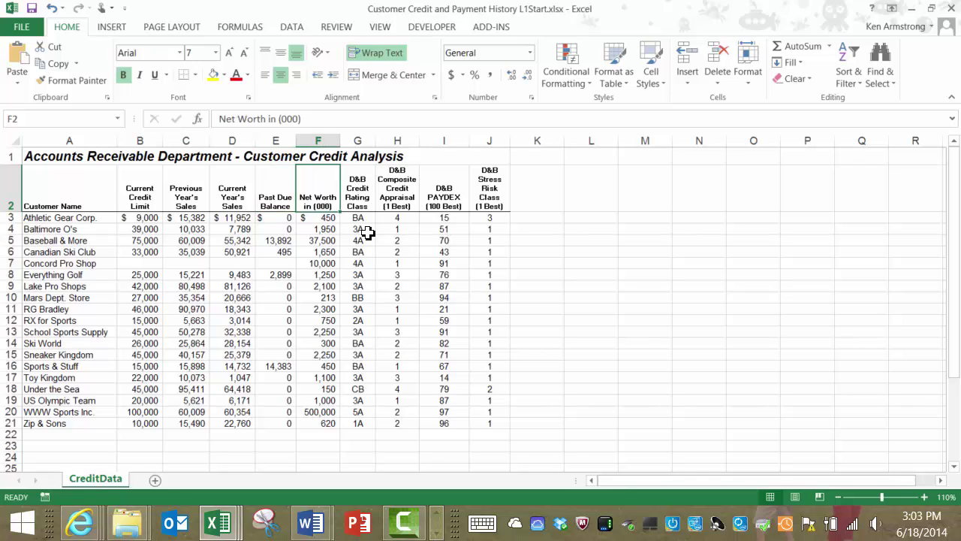
Step: Examine the four D&B rating headings in G2:J2, together with the adjacent Net Worth heading in F2
drag(363, 200, 492, 205)
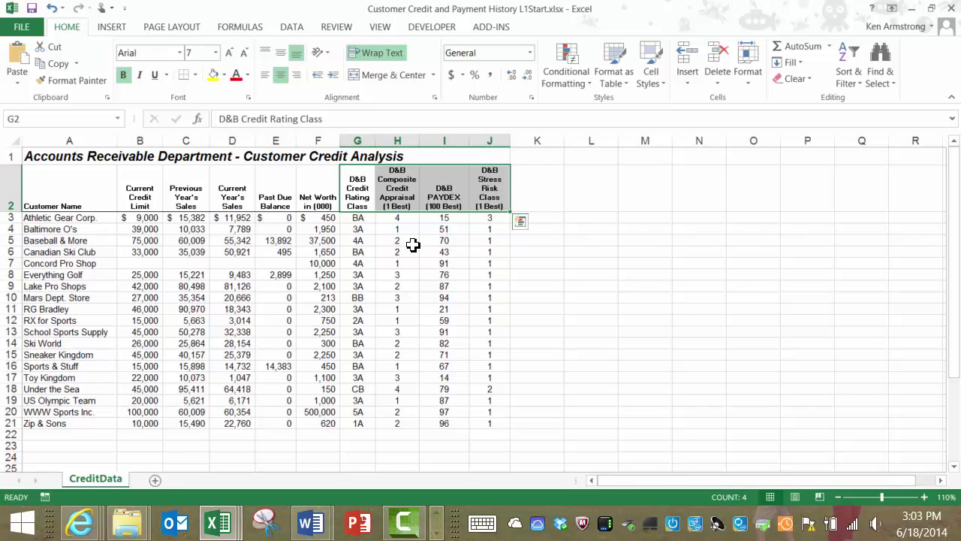
click(352, 241)
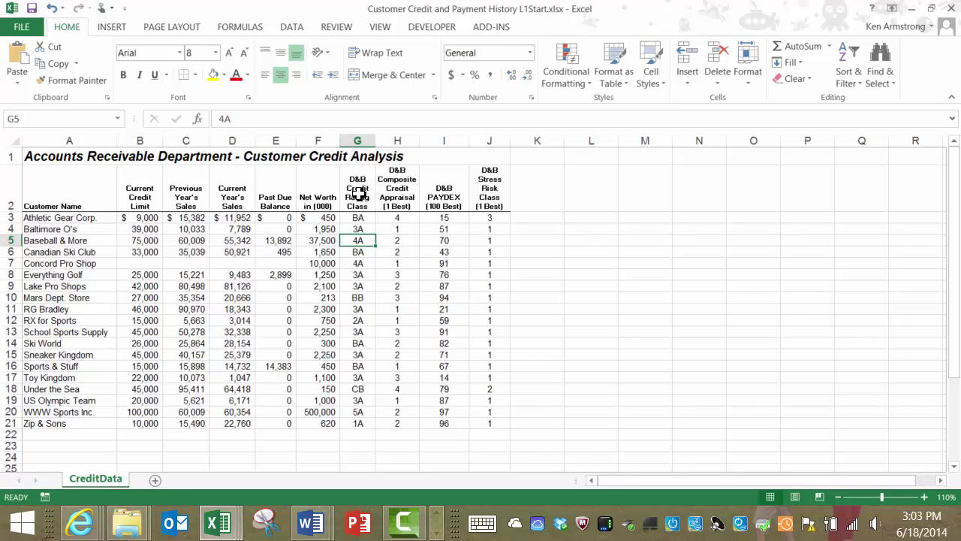
drag(358, 194, 495, 197)
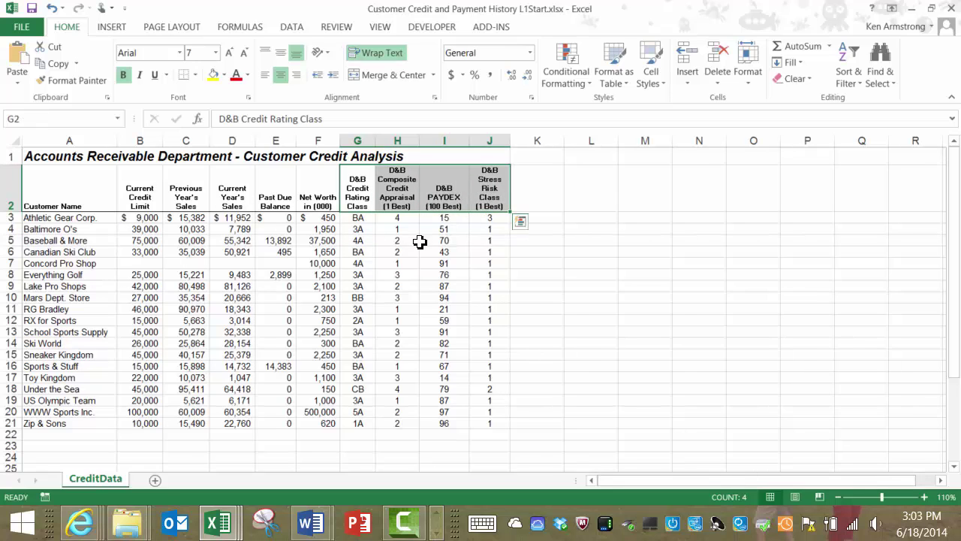
drag(320, 200, 478, 197)
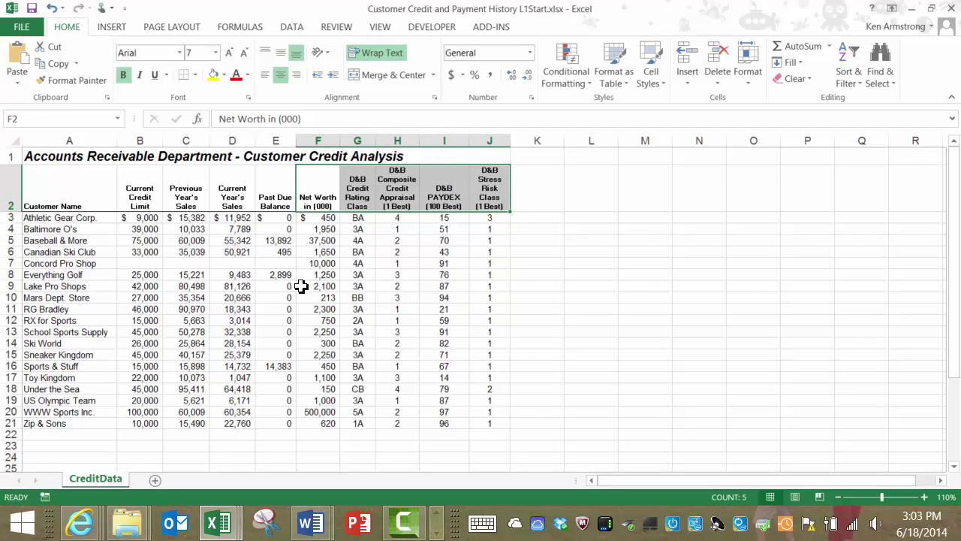
Step: Inspect the Concord Pro Shop record, highlighting its net worth and D&B ratings in F7:J7
click(104, 264)
drag(155, 266, 489, 264)
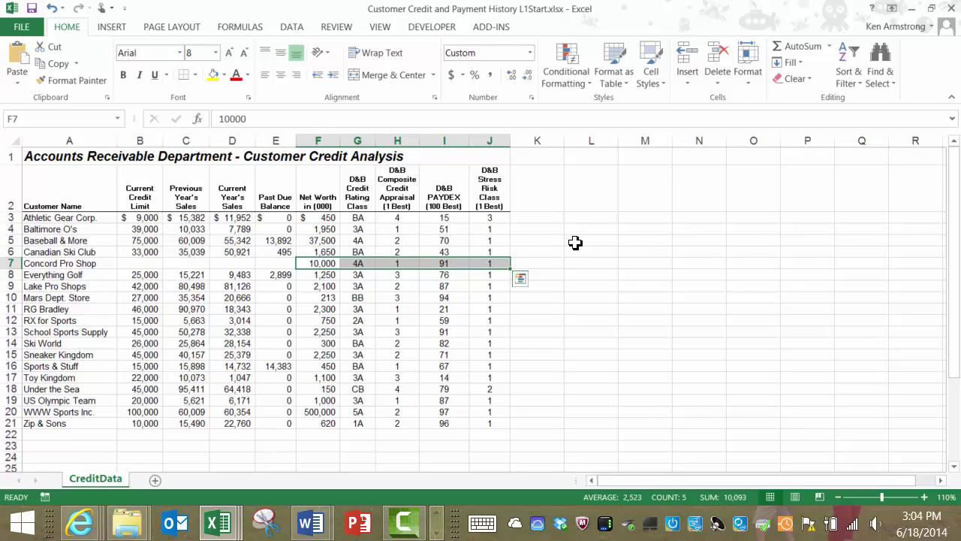
click(574, 242)
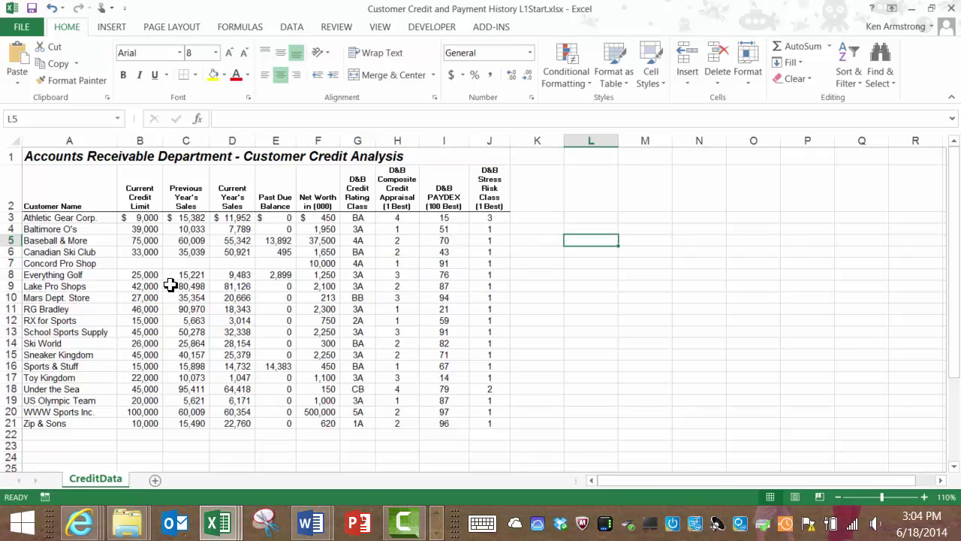
Step: Examine the D&B Credit Rating Class column, comparing the WWW Sports Inc. rating with the Under the Sea rating and net worth
click(353, 191)
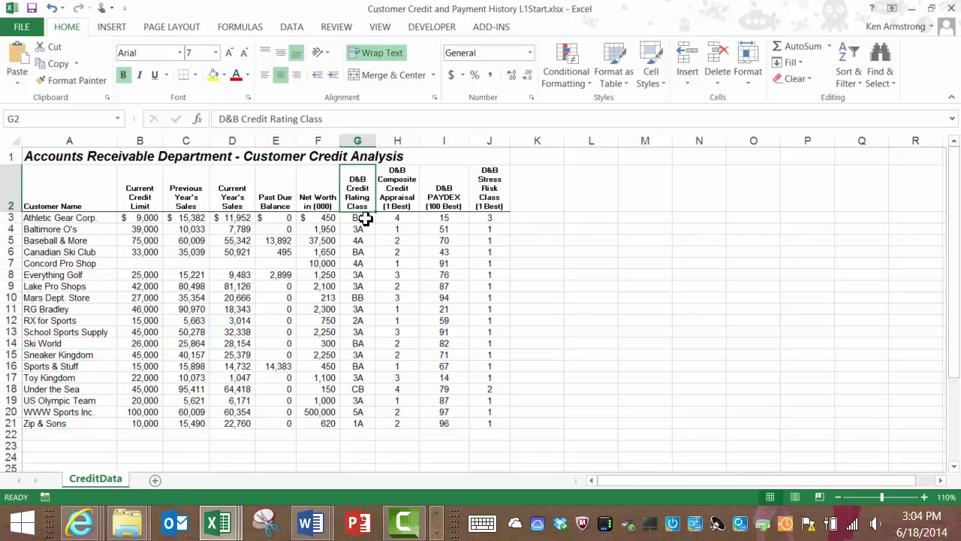
drag(367, 218, 360, 423)
click(421, 342)
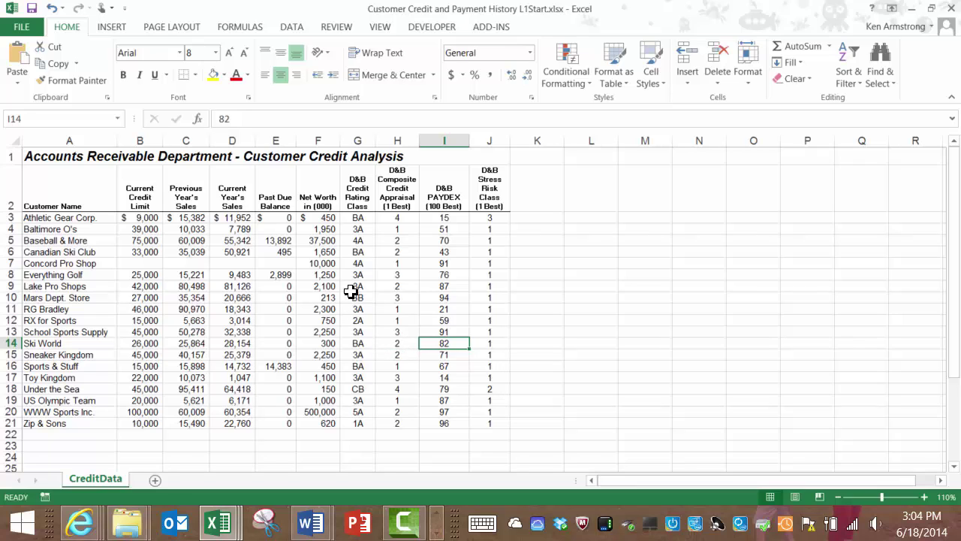
click(358, 199)
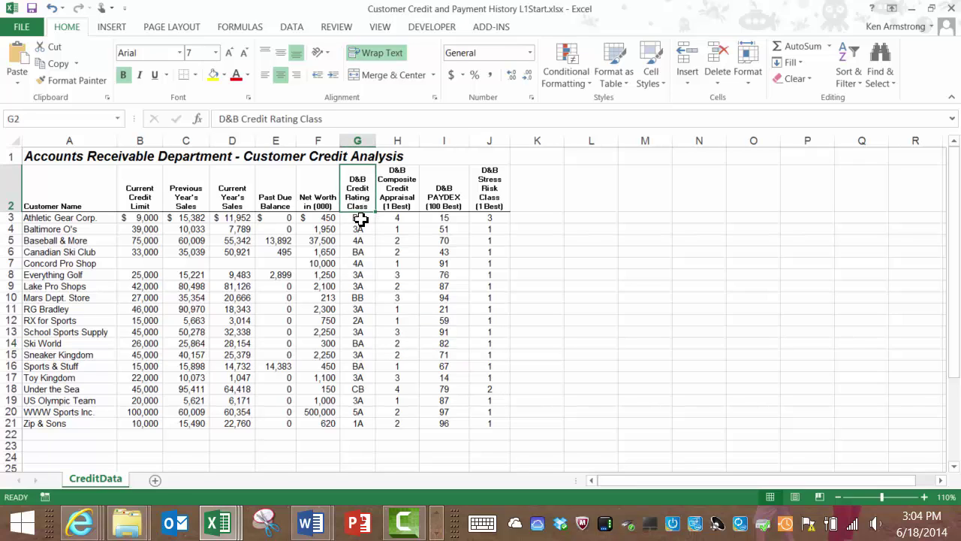
click(367, 414)
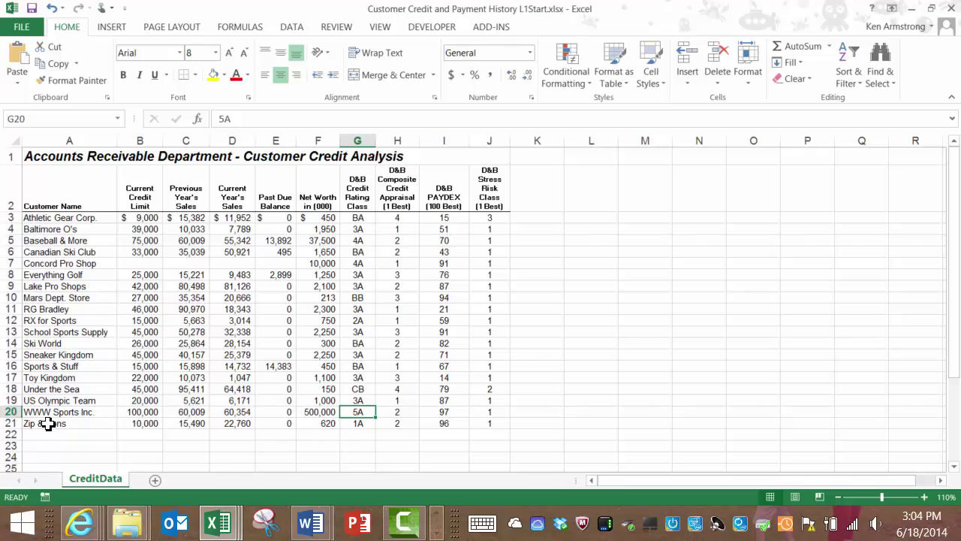
click(16, 411)
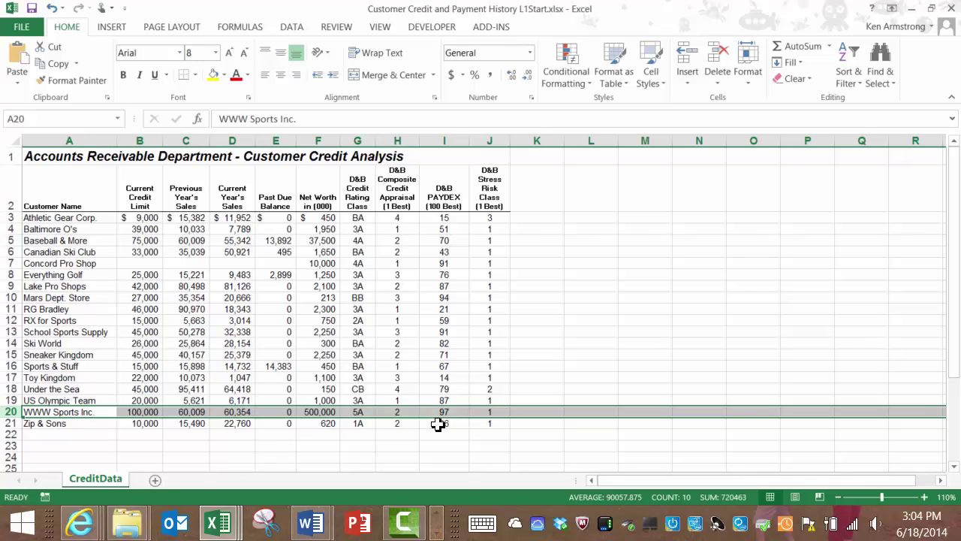
click(350, 411)
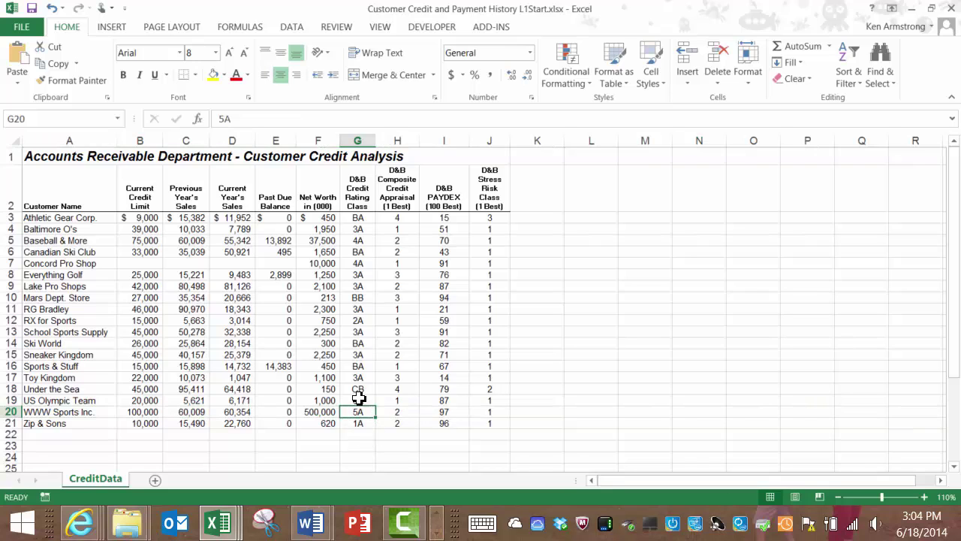
mouse_move(334, 391)
mouse_down()
mouse_move(351, 389)
mouse_move(328, 392)
mouse_up()
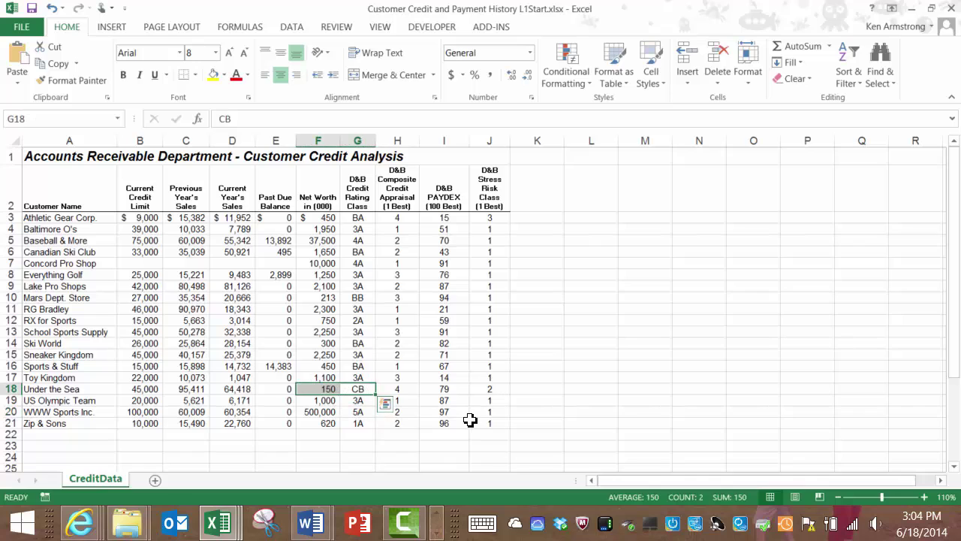
click(416, 391)
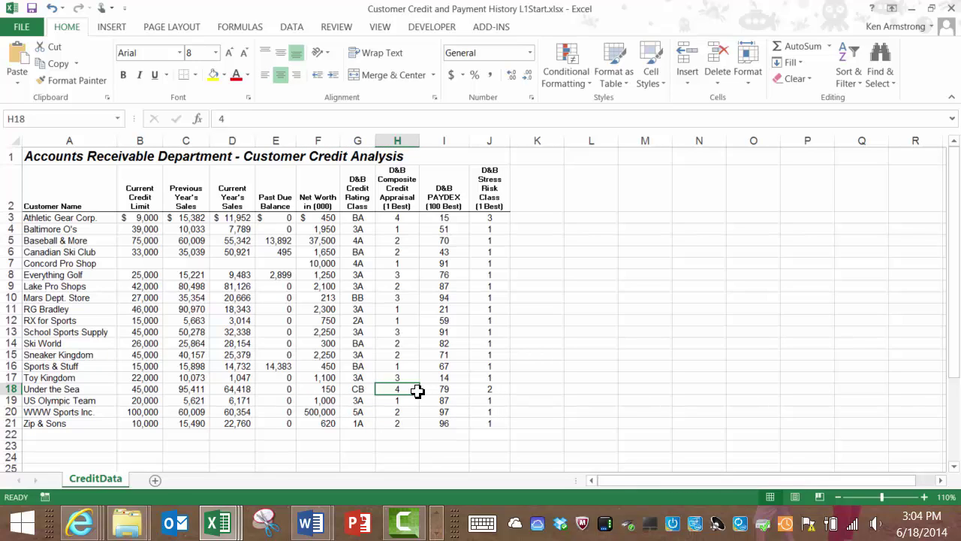
Step: Examine the Composite Credit Appraisal, PAYDEX and Stress Risk Class columns, checking the PAYDEX scores of WWW Sports Inc., Zip & Sons and Athletic Gear Corp
drag(397, 193, 393, 417)
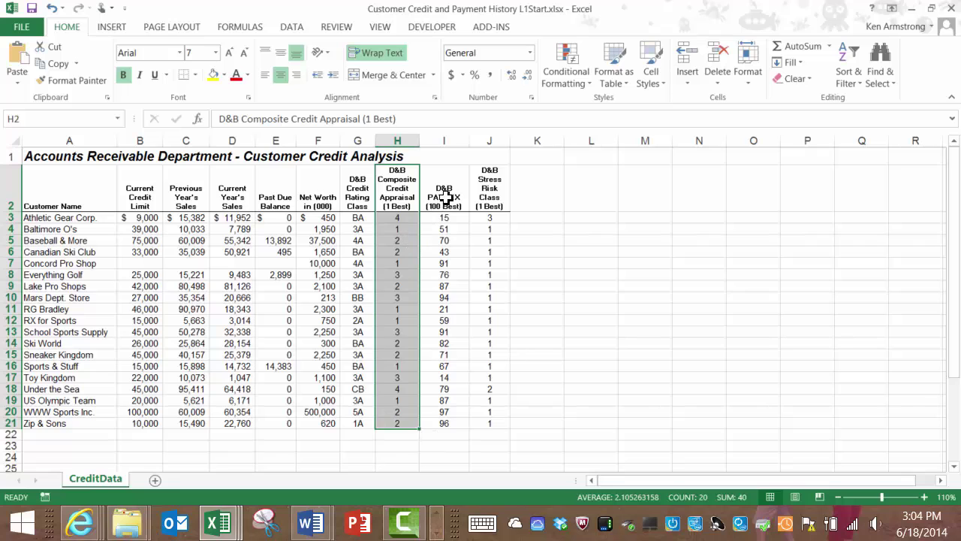
drag(445, 193, 446, 424)
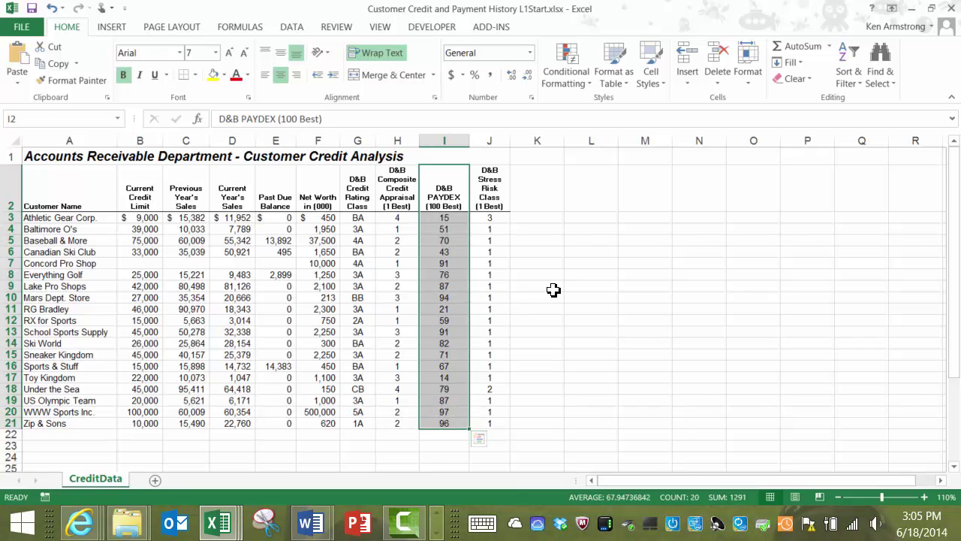
click(453, 202)
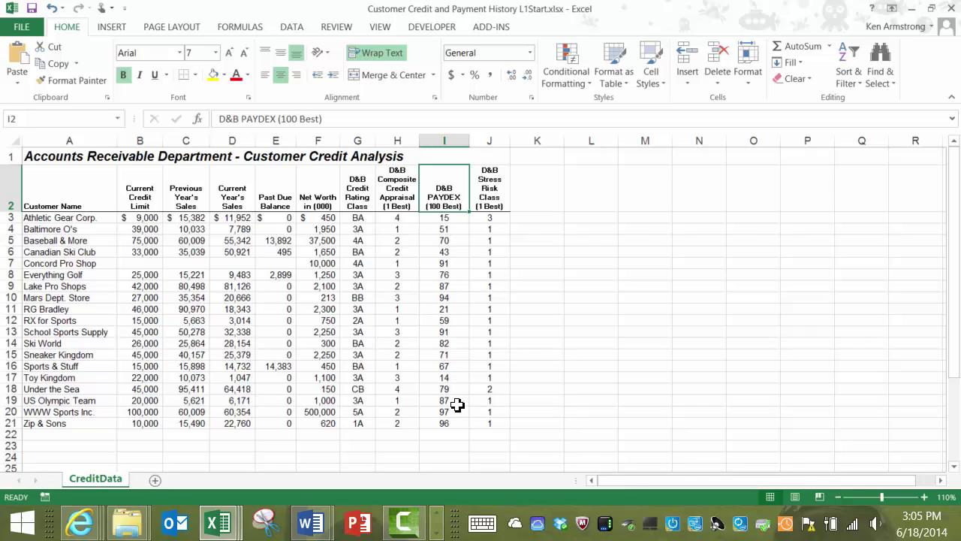
click(457, 412)
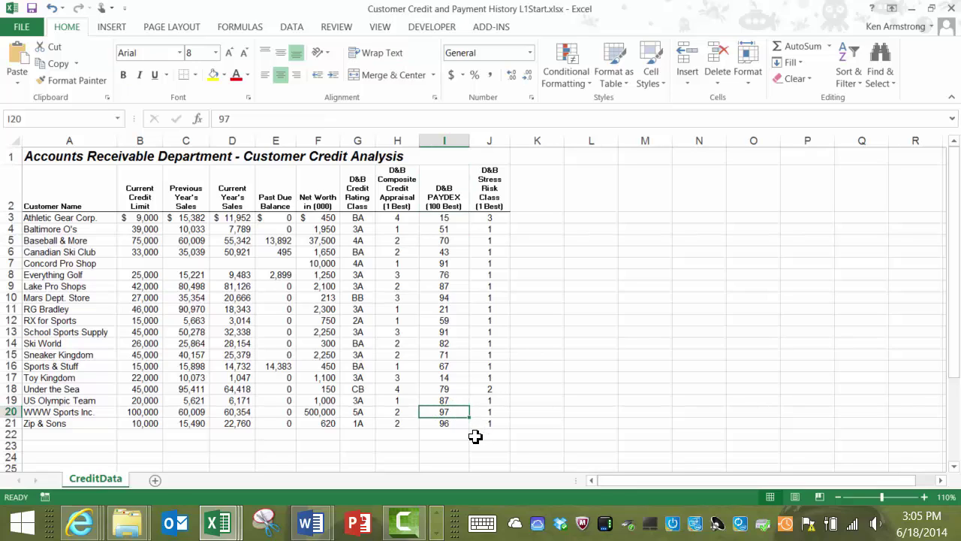
click(460, 426)
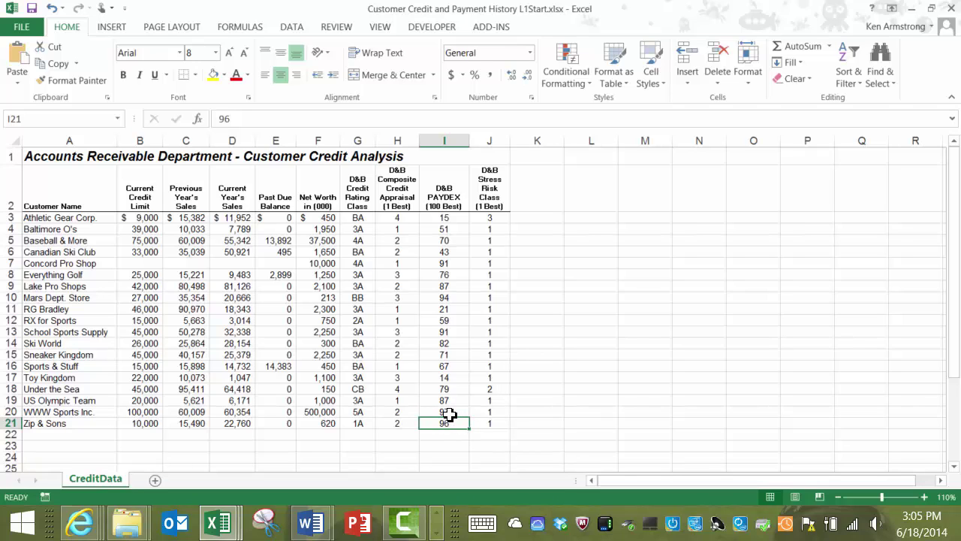
click(449, 218)
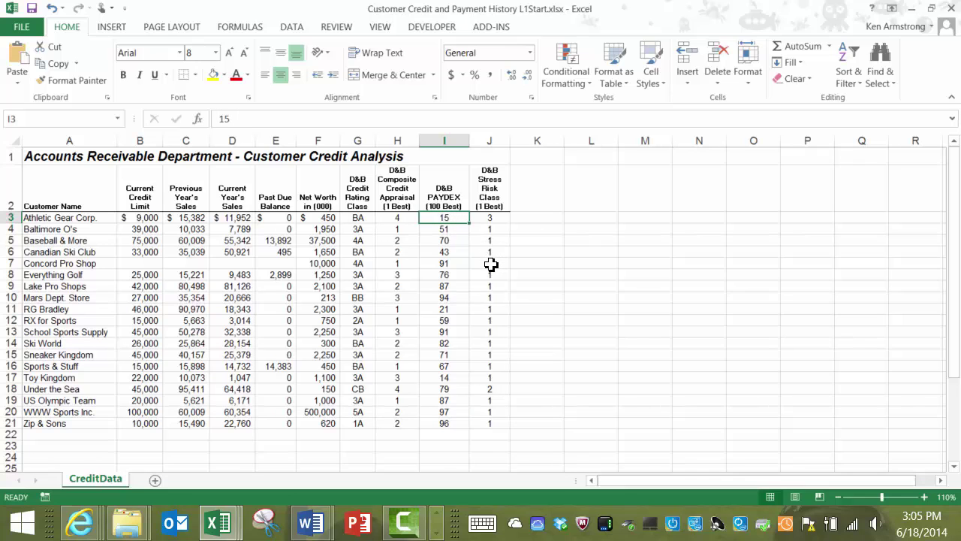
click(494, 182)
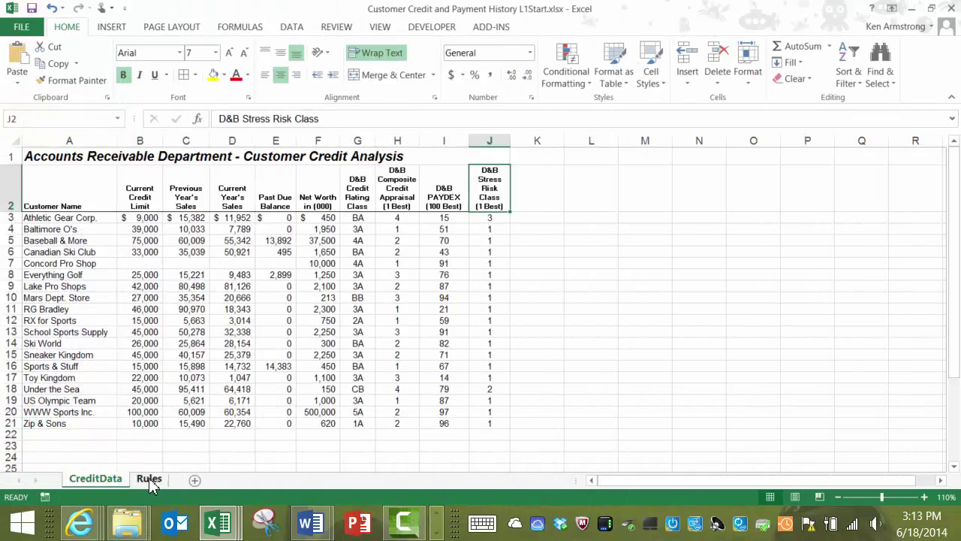
Step: Open the Rules sheet and read the three credit acceptance rules in A1:A3
click(149, 477)
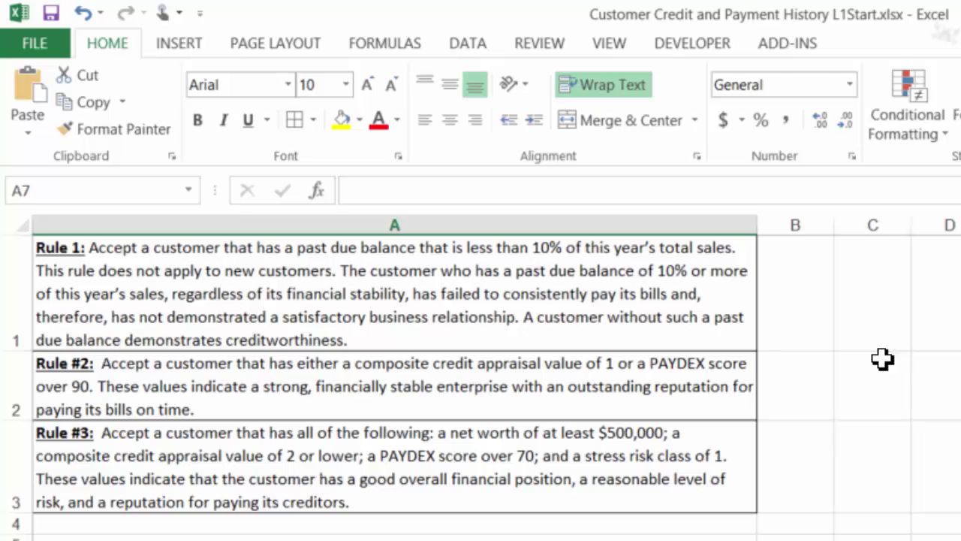
click(571, 287)
click(488, 364)
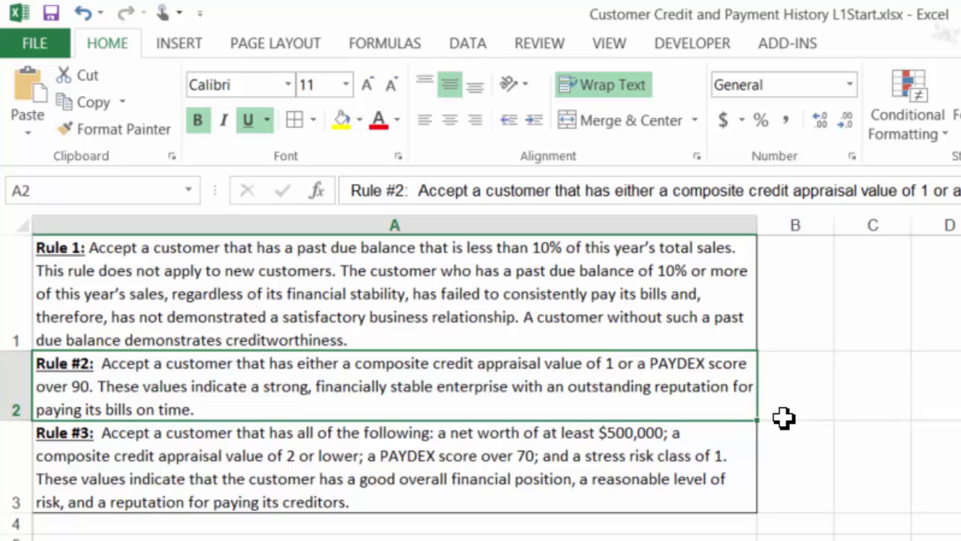
click(663, 472)
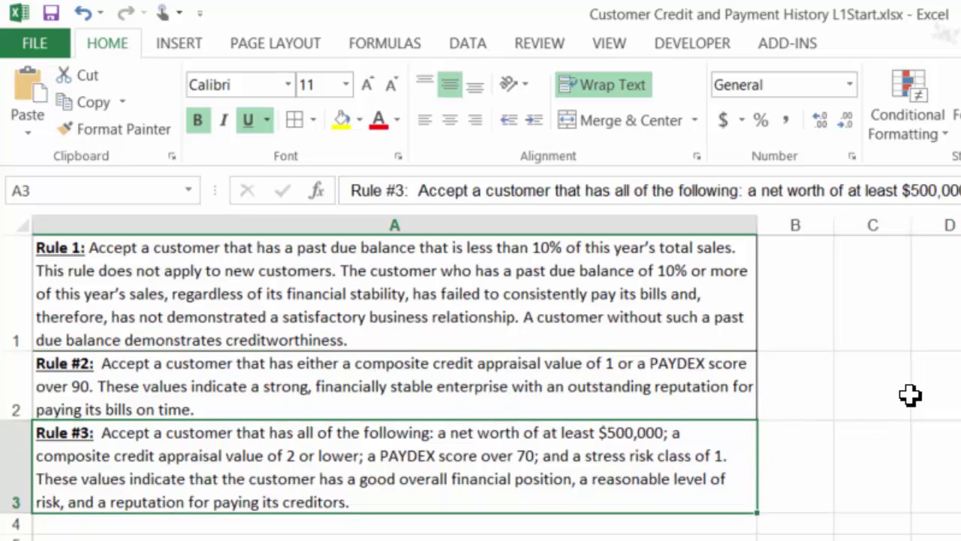